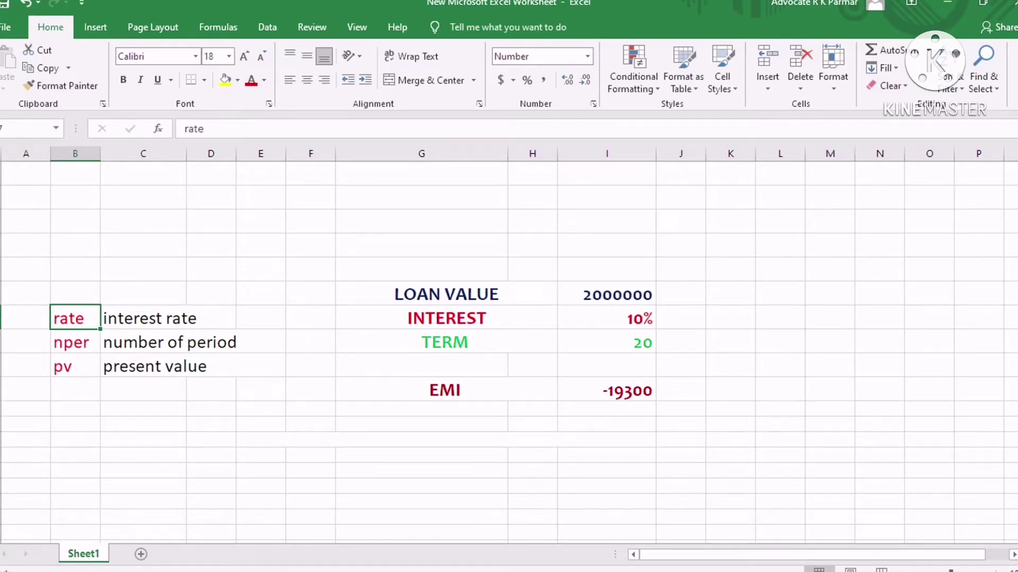
Step: Review the rate, nper and pv argument labels, the loan value, interest and term cells, and the empty merged cell E13
{"action": "left_click", "coordinate": [168, 318]}
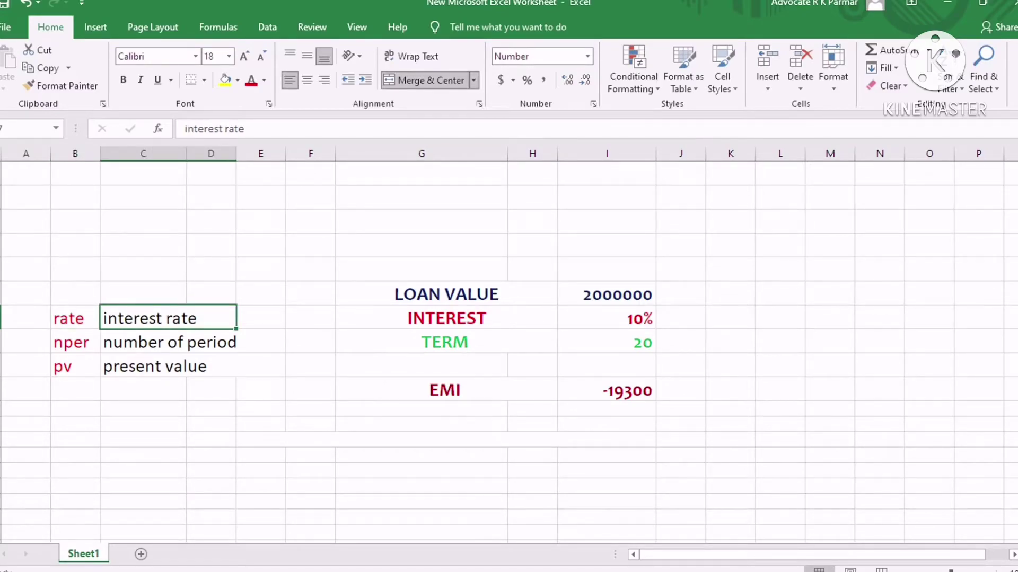
{"action": "left_click", "coordinate": [75, 342]}
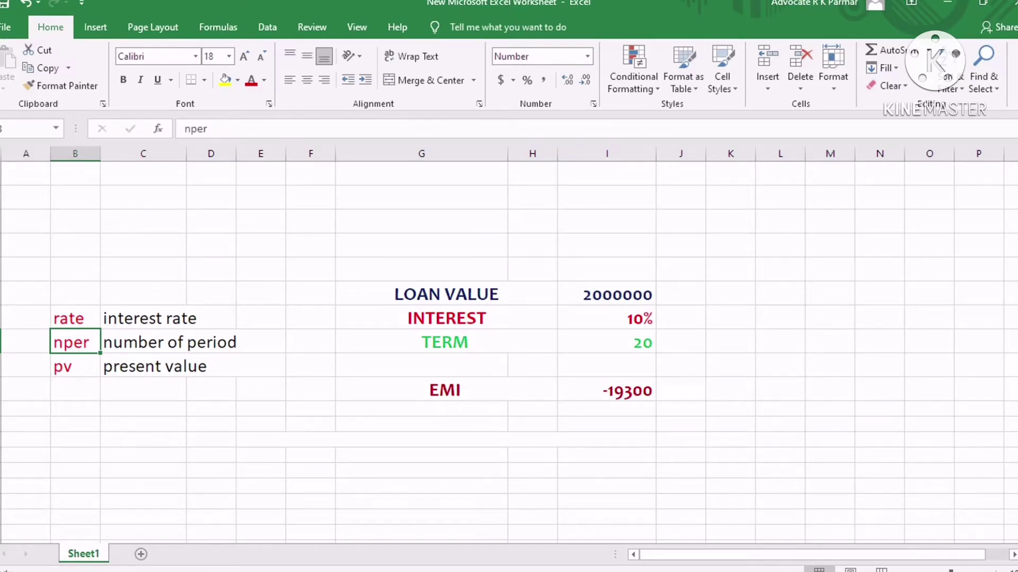
{"action": "left_click", "coordinate": [75, 367]}
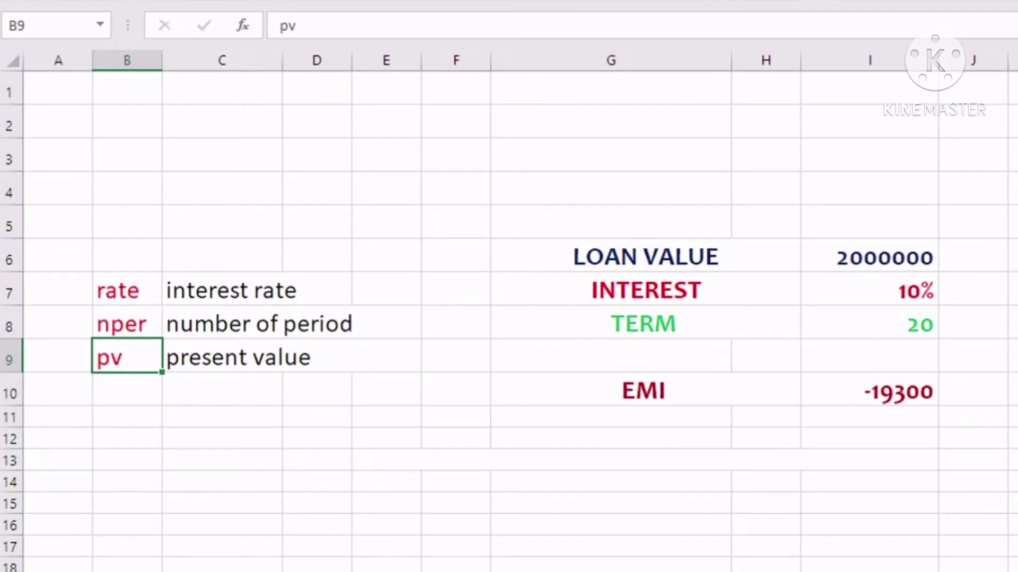
{"action": "left_click", "coordinate": [870, 256]}
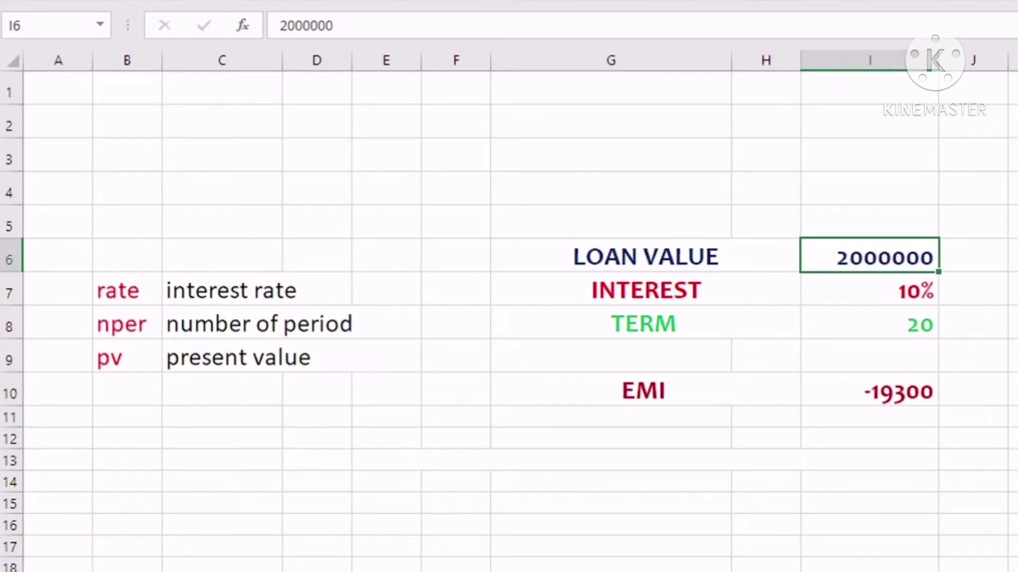
{"action": "left_click", "coordinate": [869, 289]}
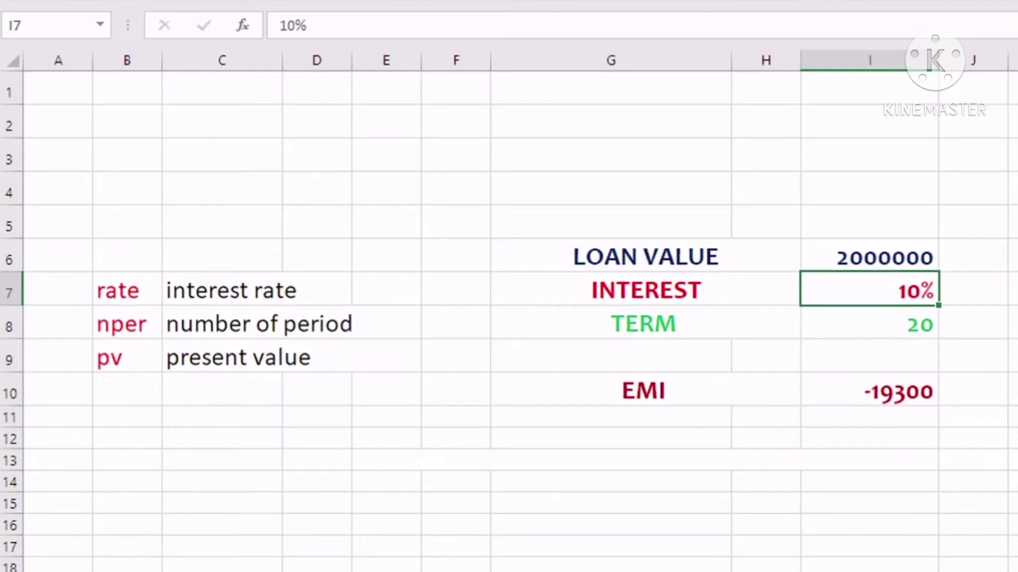
{"action": "left_click", "coordinate": [869, 323]}
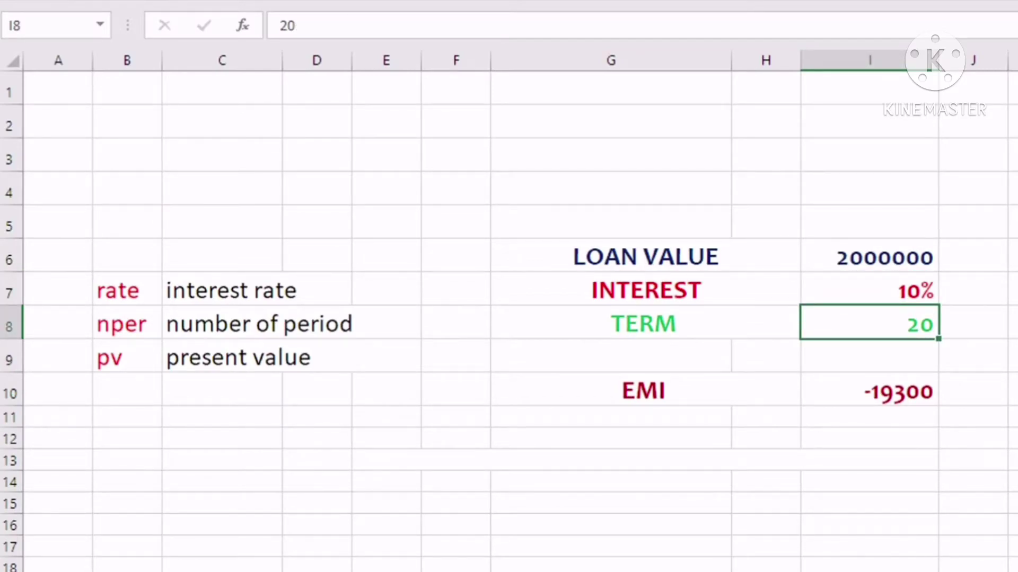
{"action": "left_click", "coordinate": [643, 459]}
{"action": "left_click", "coordinate": [1017, 459]}
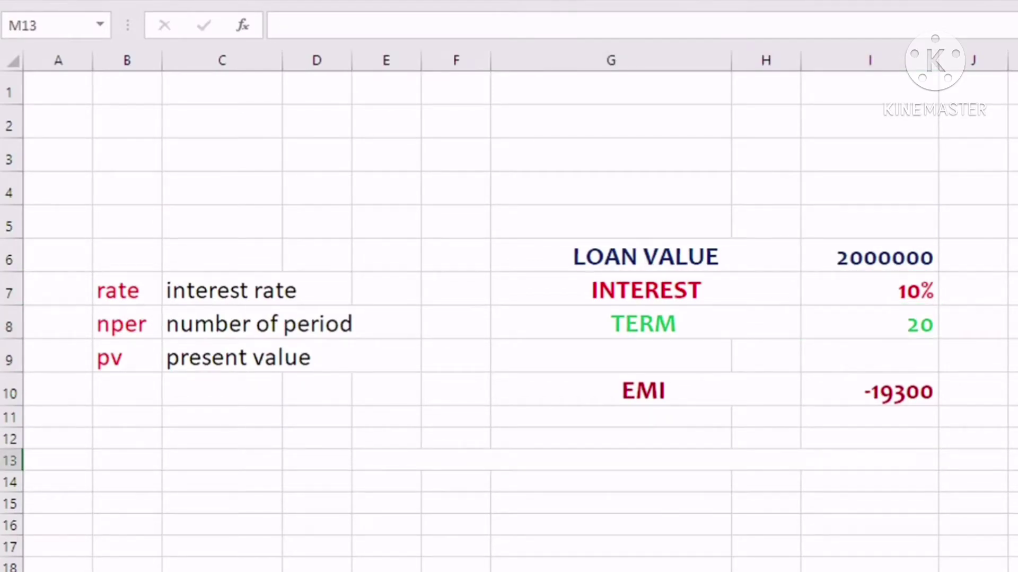
{"action": "left_click", "coordinate": [644, 459]}
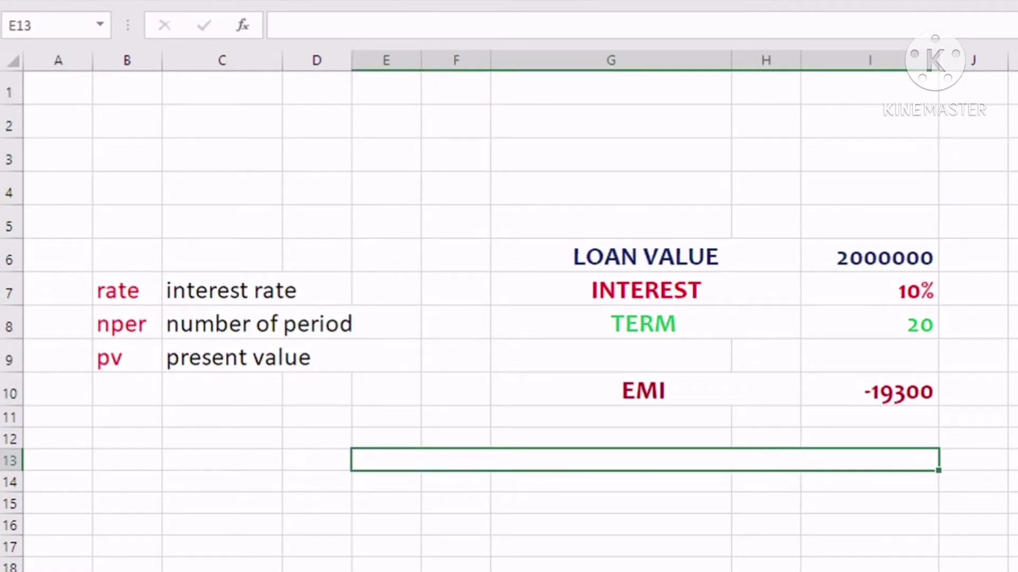
{"action": "left_click", "coordinate": [973, 525]}
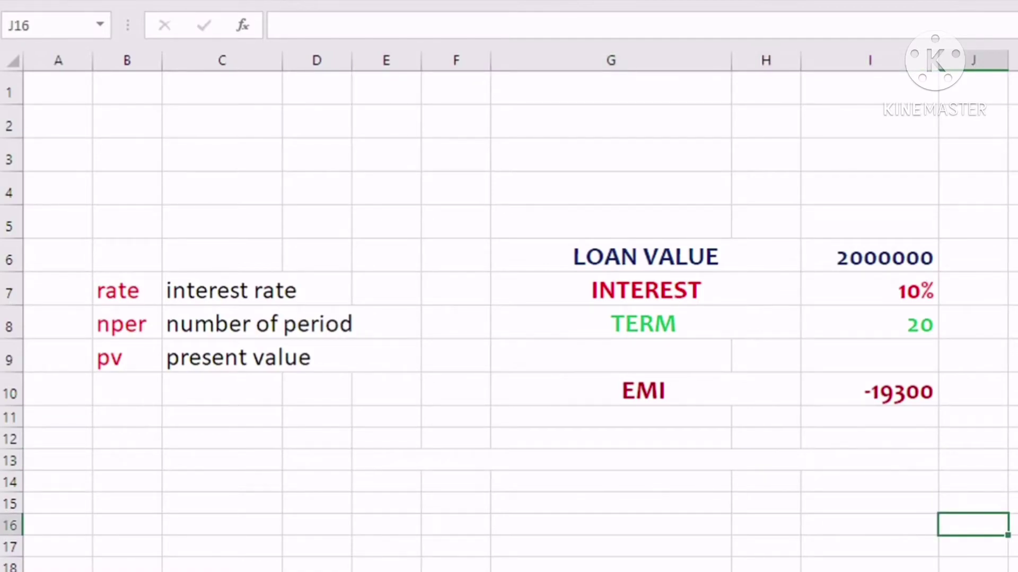
Step: Start a PMT formula in merged cell E13, using the interest in I7 divided by 12 as the rate argument
{"action": "left_click", "coordinate": [644, 459]}
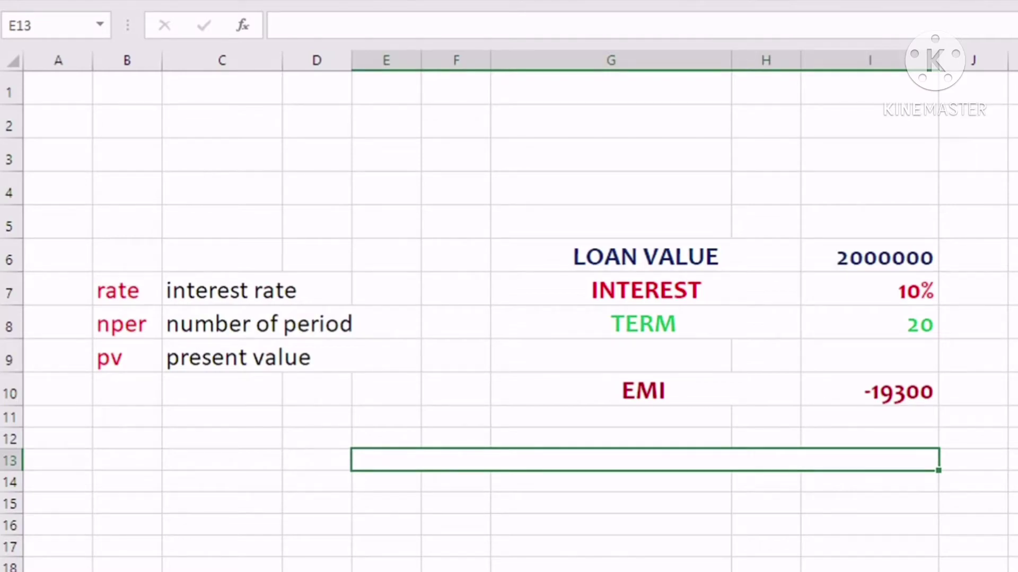
{"action": "left_click", "coordinate": [610, 482]}
{"action": "left_click", "coordinate": [610, 459]}
{"action": "type", "text": "="}
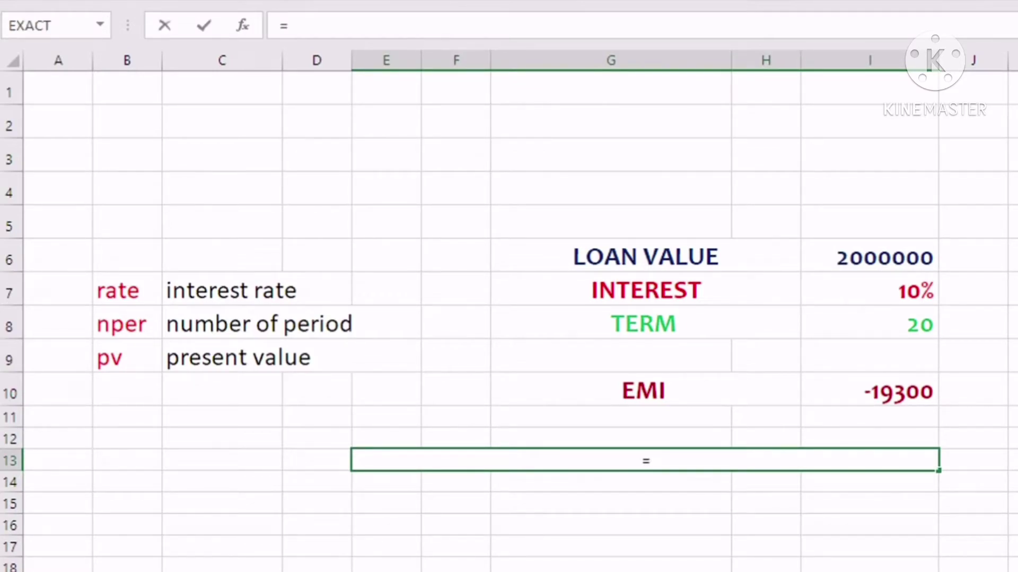
{"action": "type", "text": "pmt"}
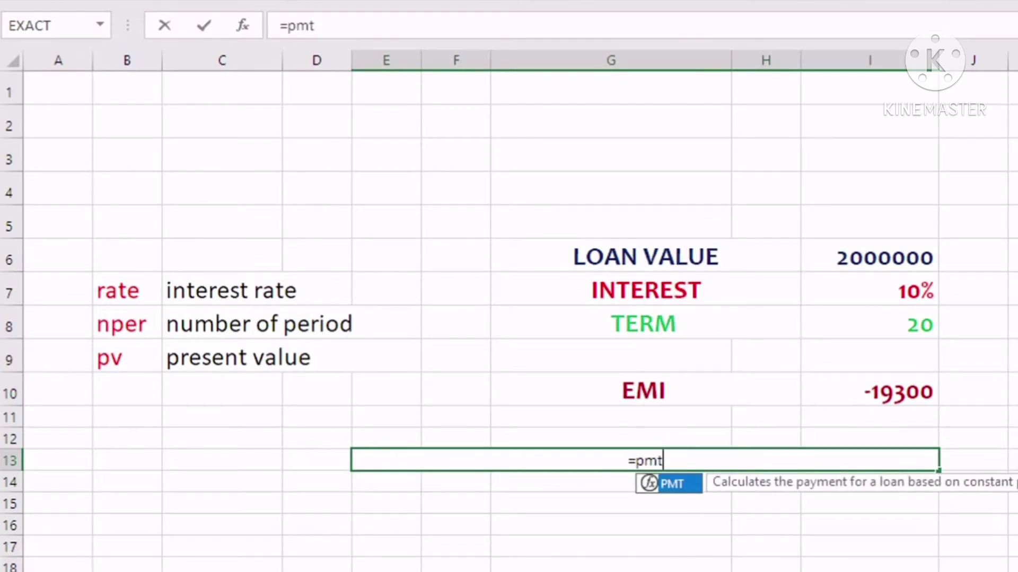
{"action": "type", "text": "("}
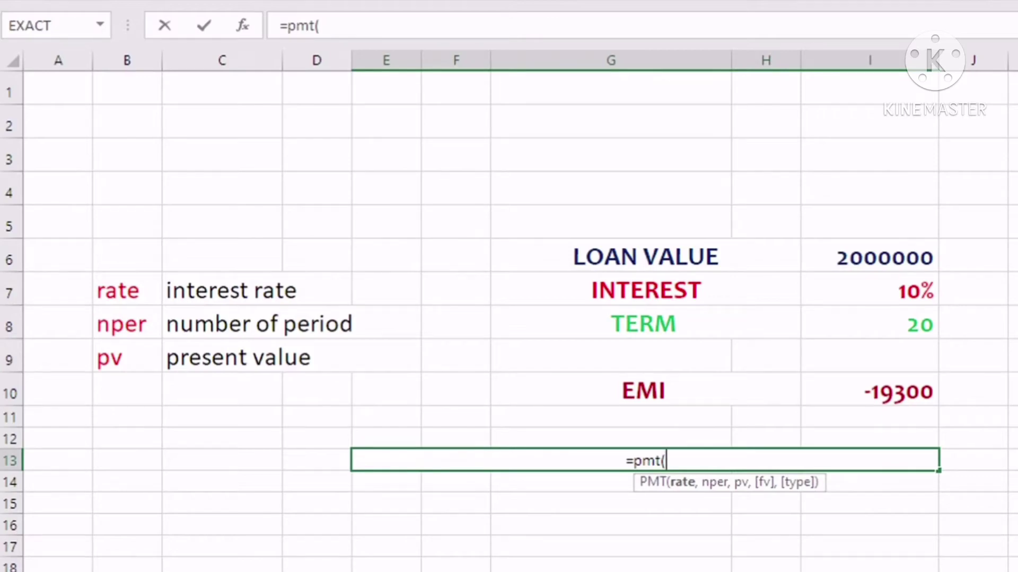
{"action": "left_click", "coordinate": [869, 289]}
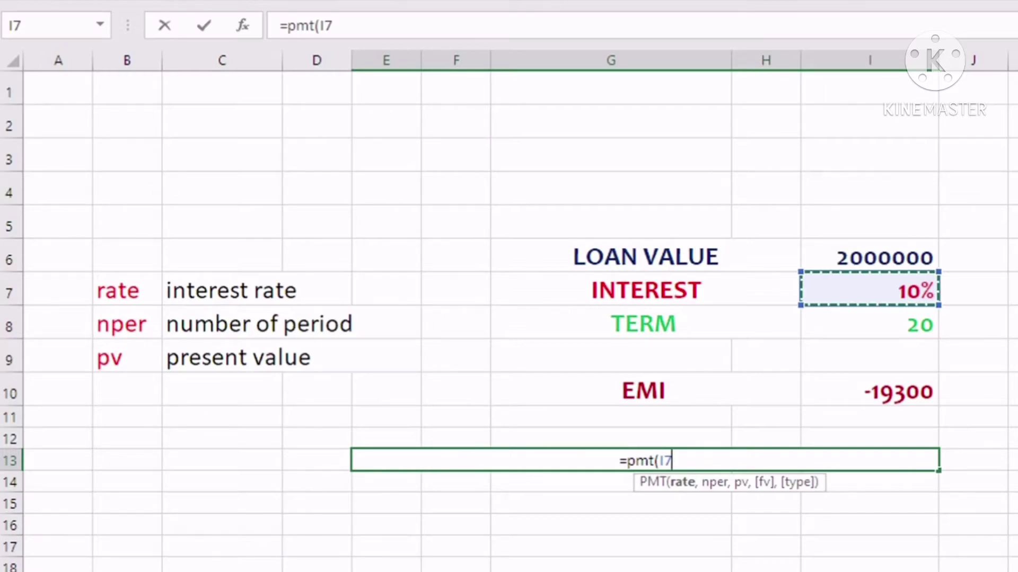
{"action": "type", "text": "/12"}
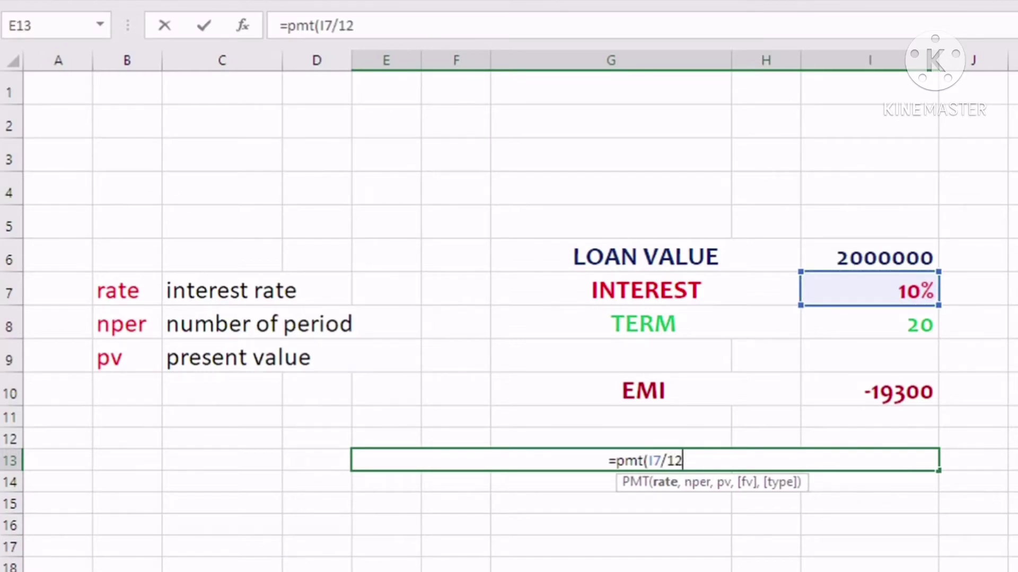
{"action": "type", "text": ","}
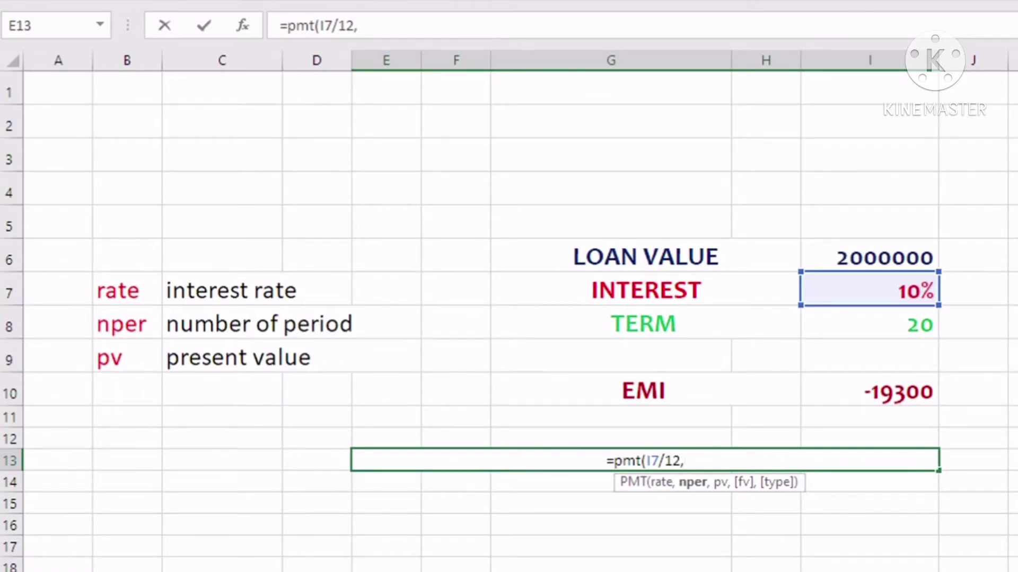
Step: Complete the PMT formula in E13 with I8*12 as the number of periods and I6 as the present value
{"action": "left_click", "coordinate": [869, 322]}
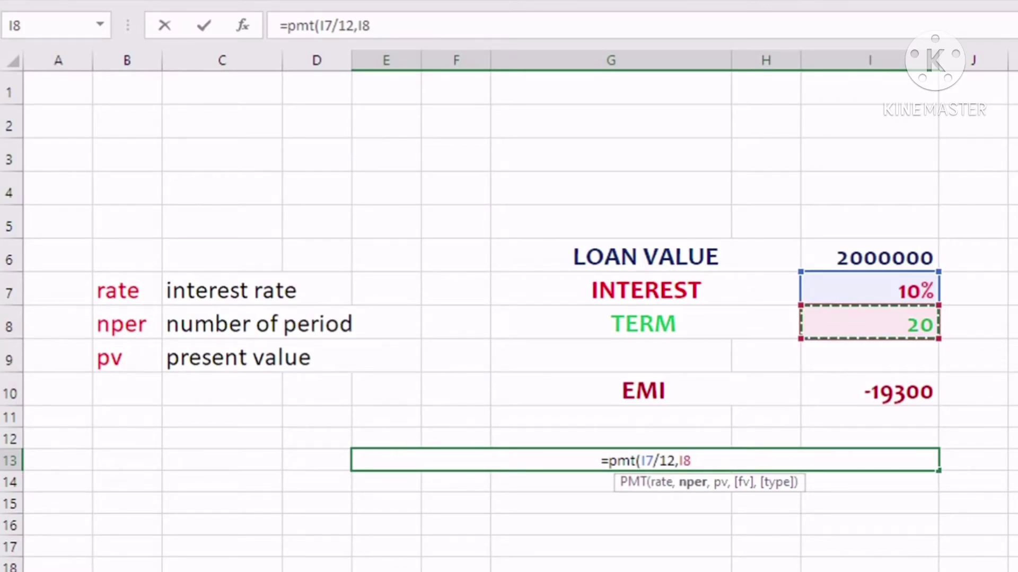
{"action": "type", "text": "*"}
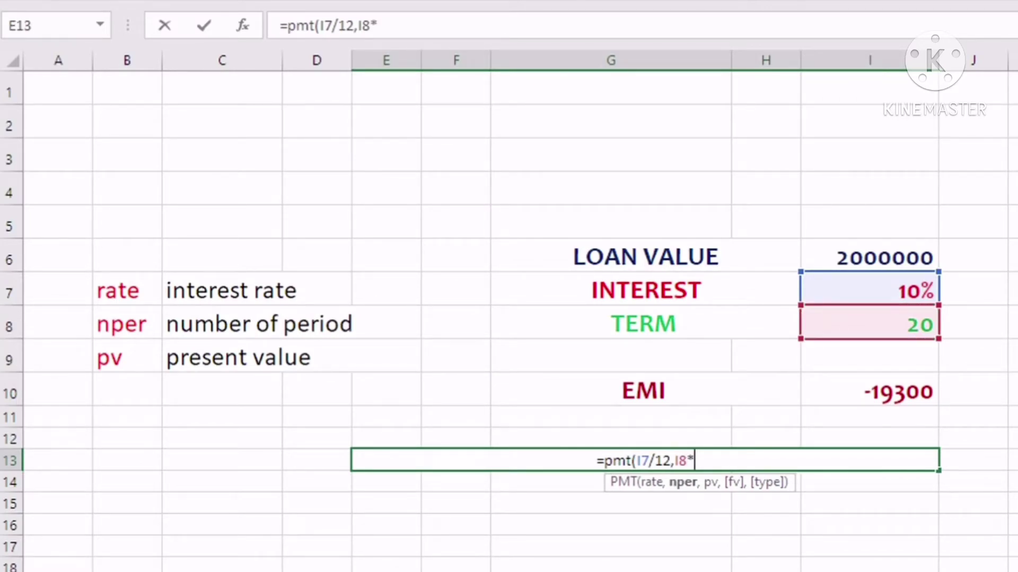
{"action": "type", "text": "12"}
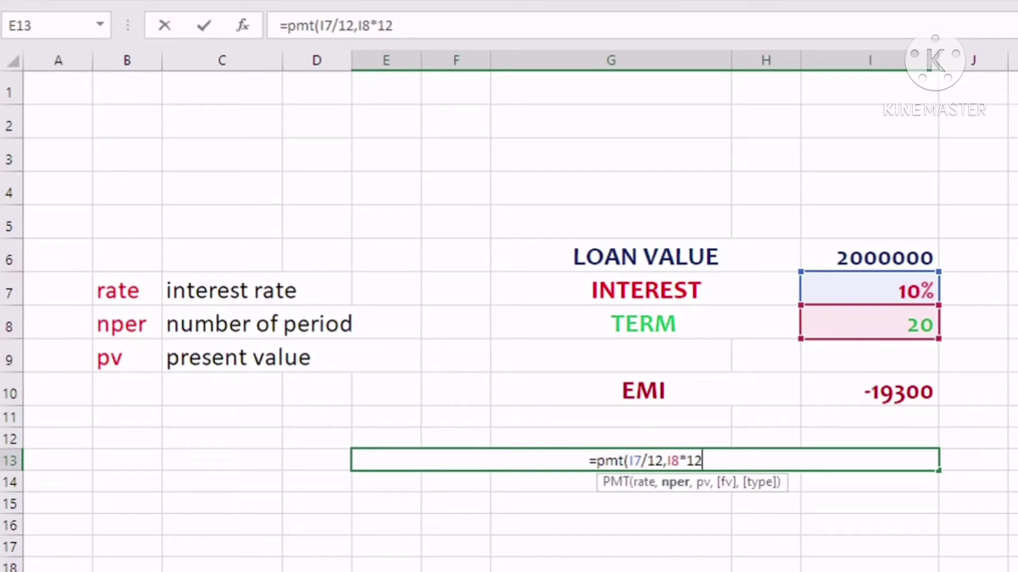
{"action": "type", "text": ","}
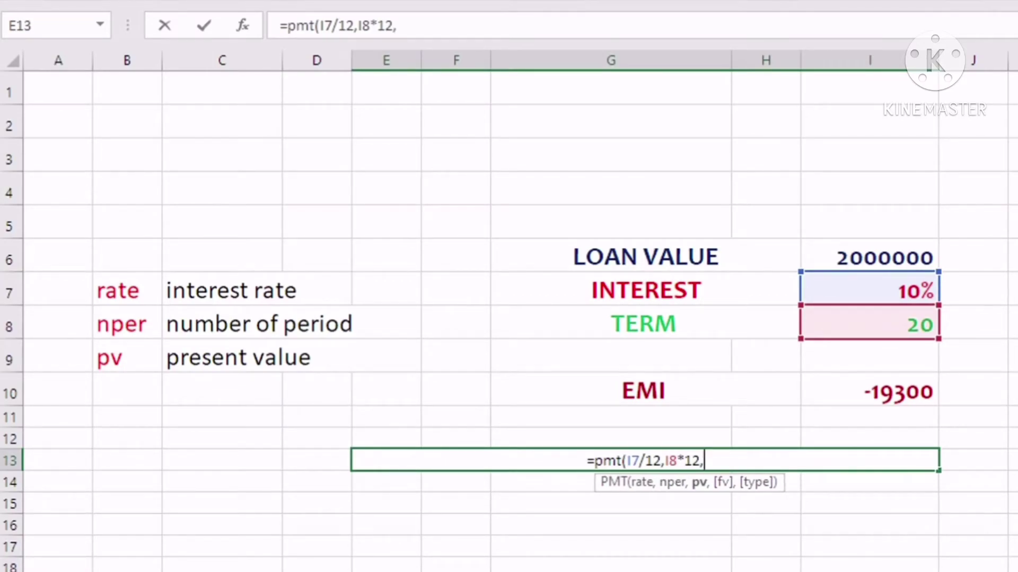
{"action": "left_click", "coordinate": [869, 257]}
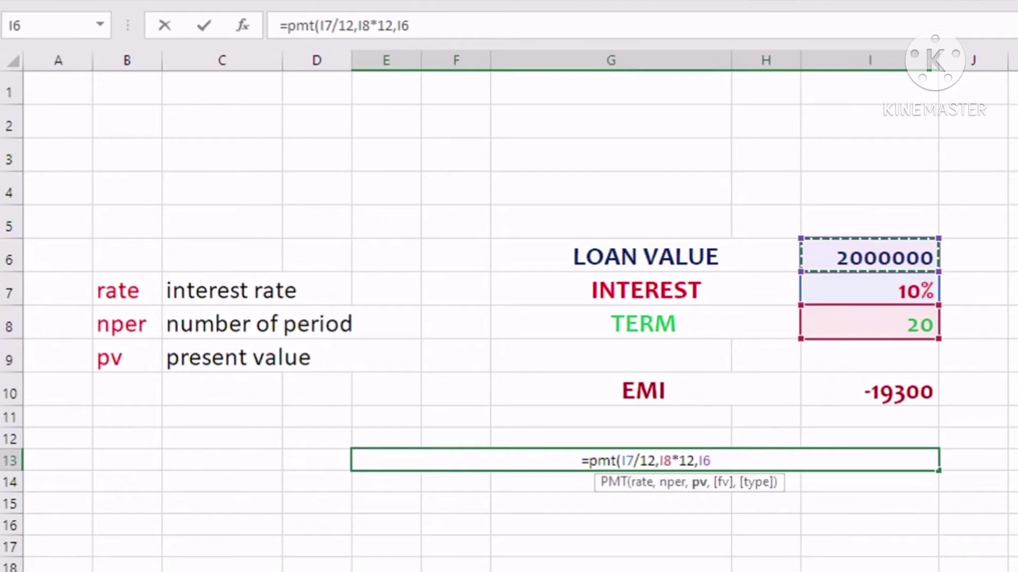
{"action": "type", "text": ")"}
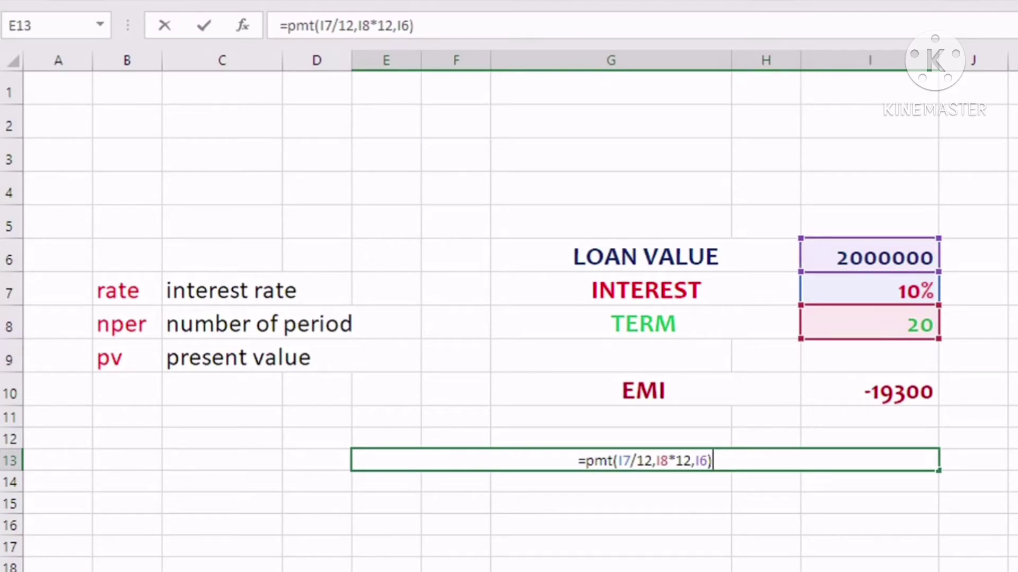
{"action": "key", "text": "Return"}
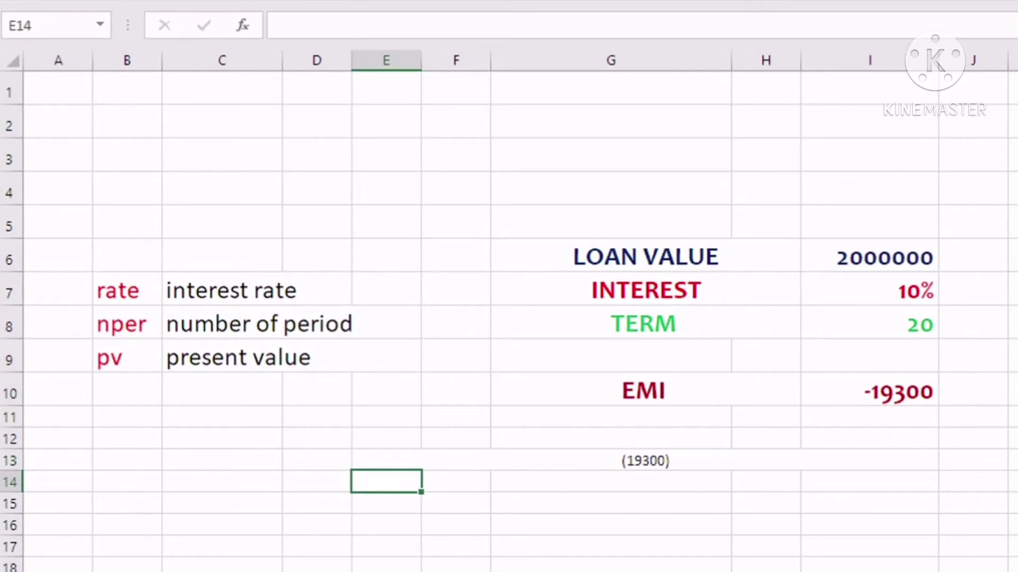
{"action": "left_click", "coordinate": [645, 461]}
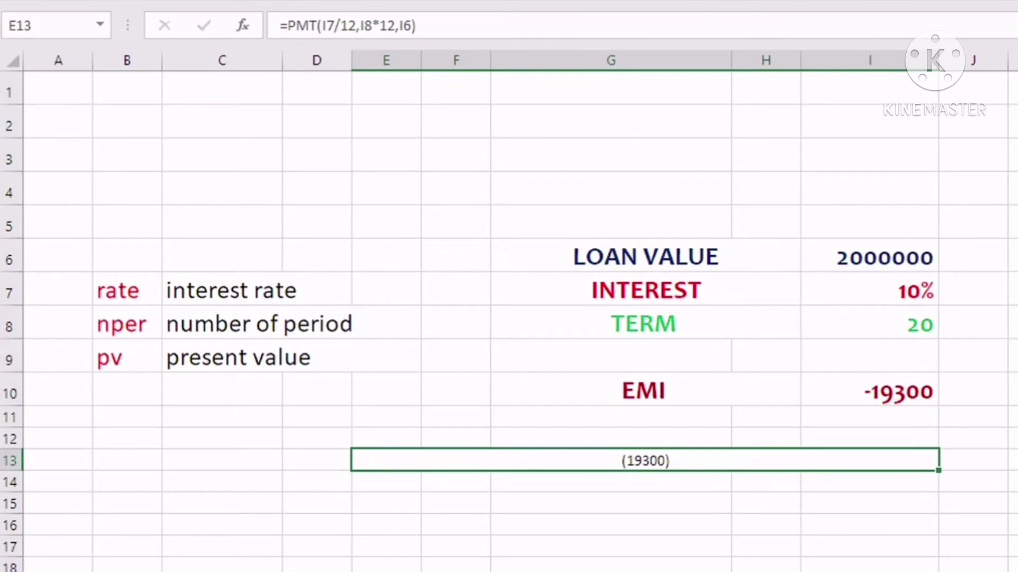
Step: Set the loan value in cell I6 to 500000
{"action": "left_click", "coordinate": [870, 256]}
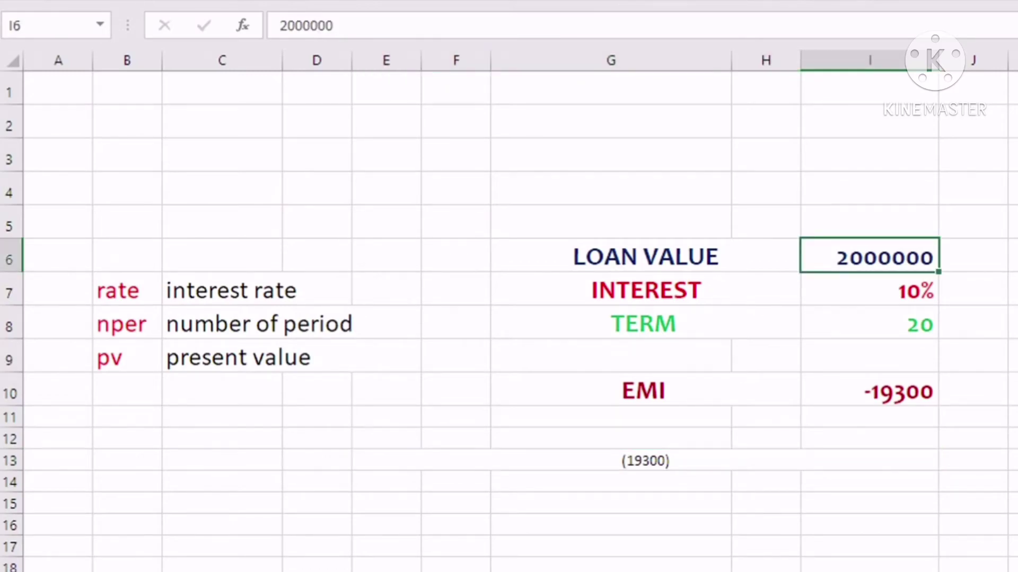
{"action": "type", "text": "500"}
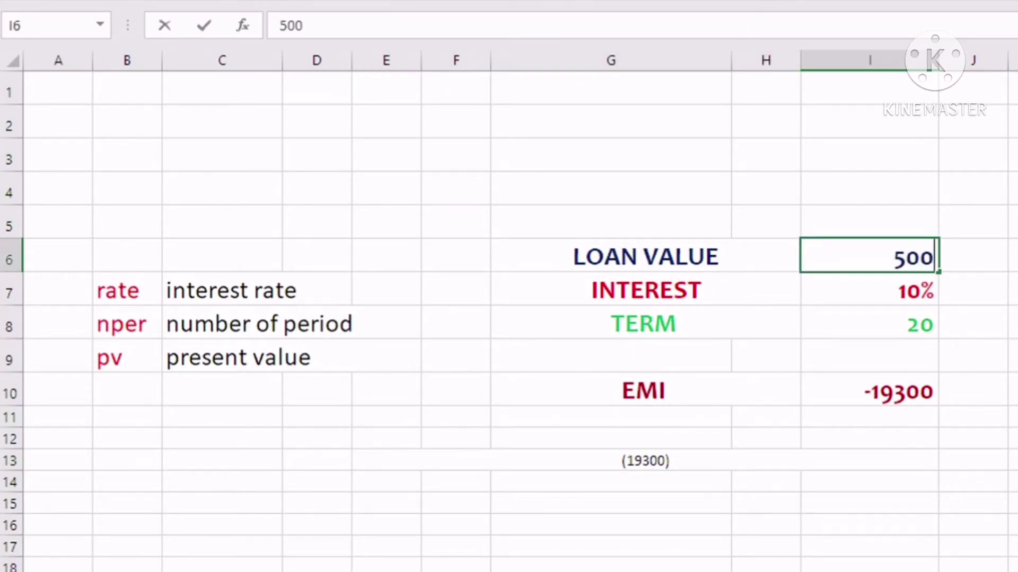
{"action": "type", "text": "000"}
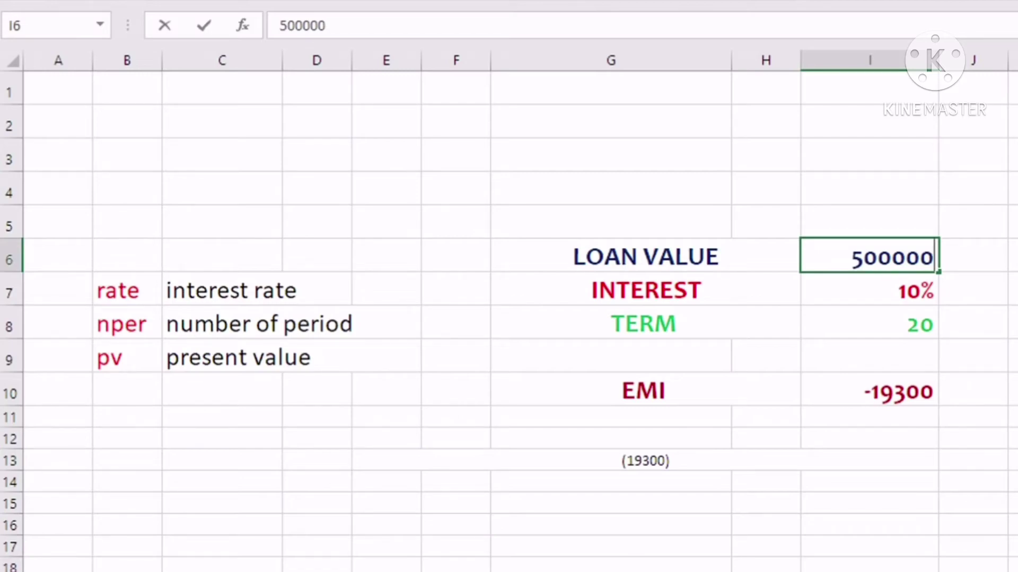
{"action": "left_click", "coordinate": [1013, 256]}
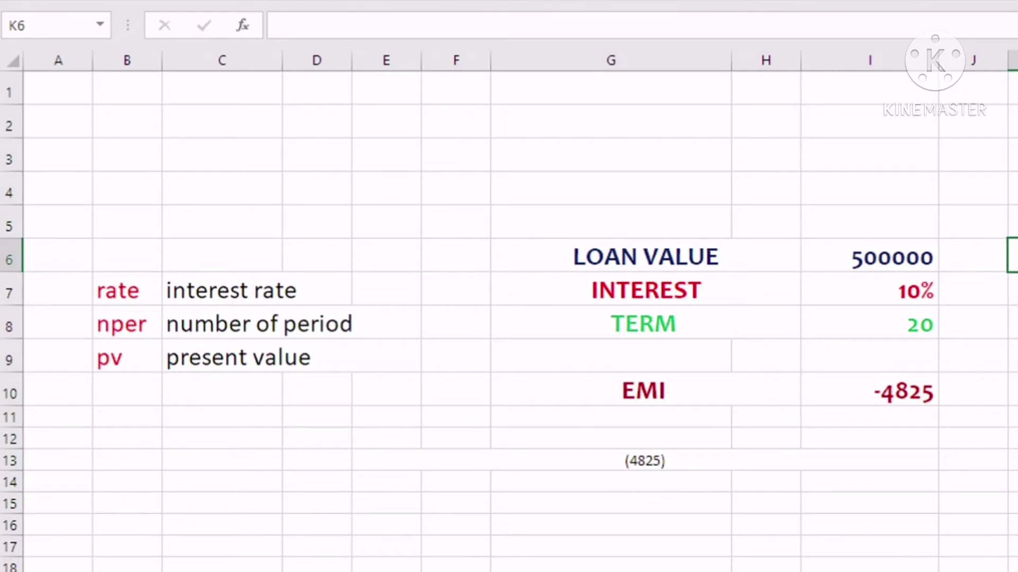
Step: Set the loan term in cell I8 to 10
{"action": "left_click", "coordinate": [869, 322]}
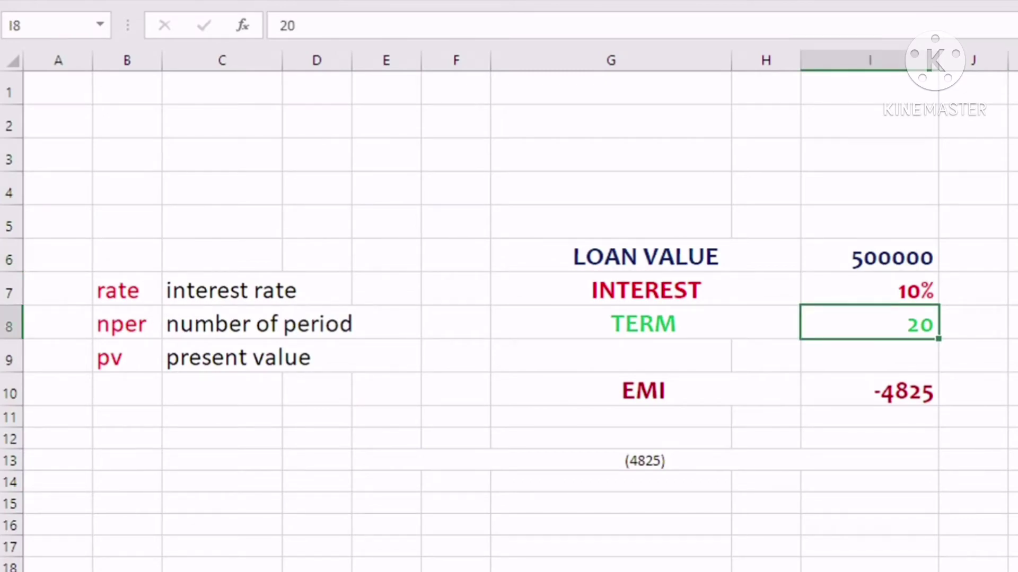
{"action": "type", "text": "10"}
{"action": "left_click", "coordinate": [1016, 322]}
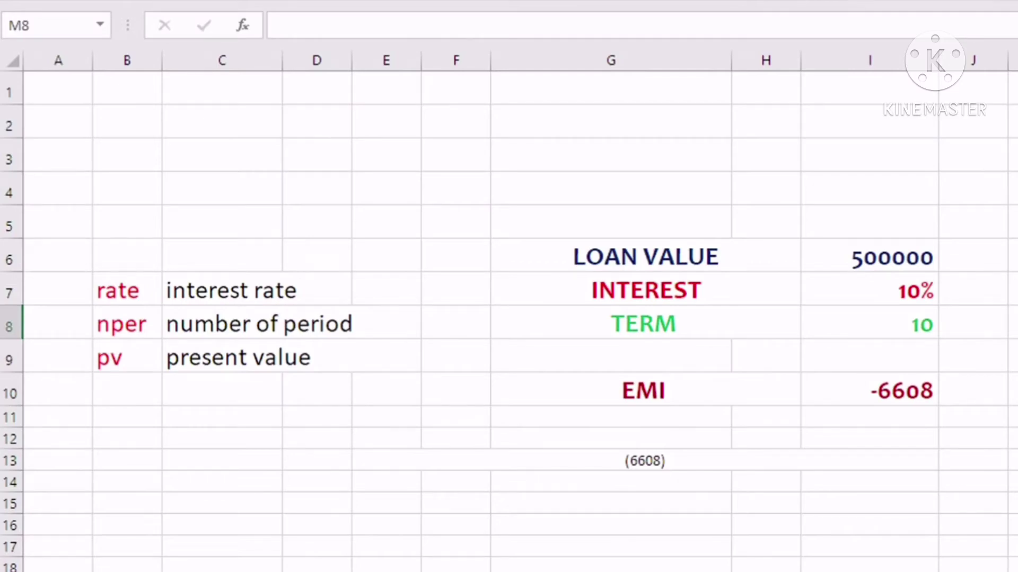
Step: Compare the PMT formula in E13 with the EMI formula in I10
{"action": "left_click", "coordinate": [644, 461]}
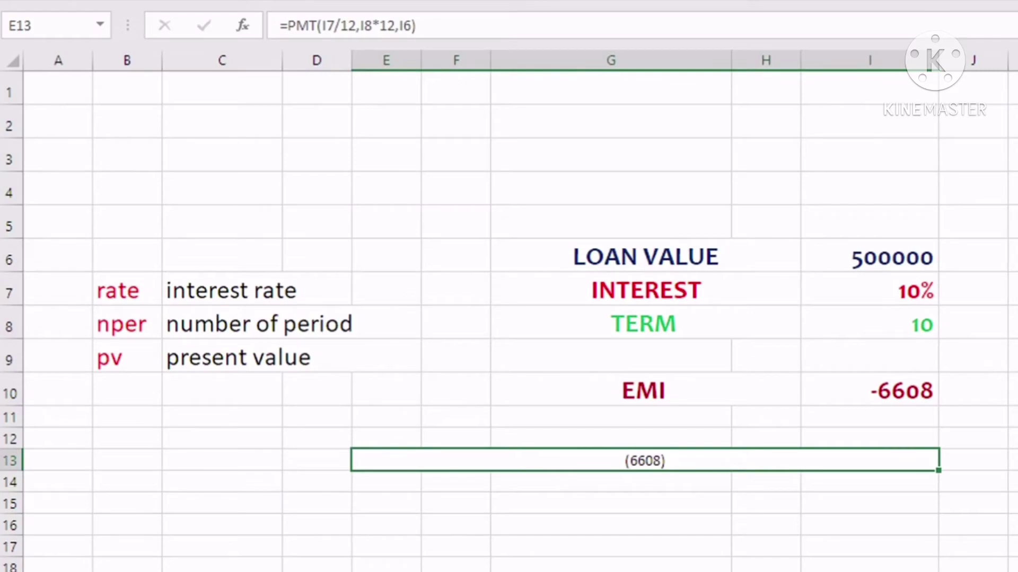
{"action": "left_click", "coordinate": [869, 390]}
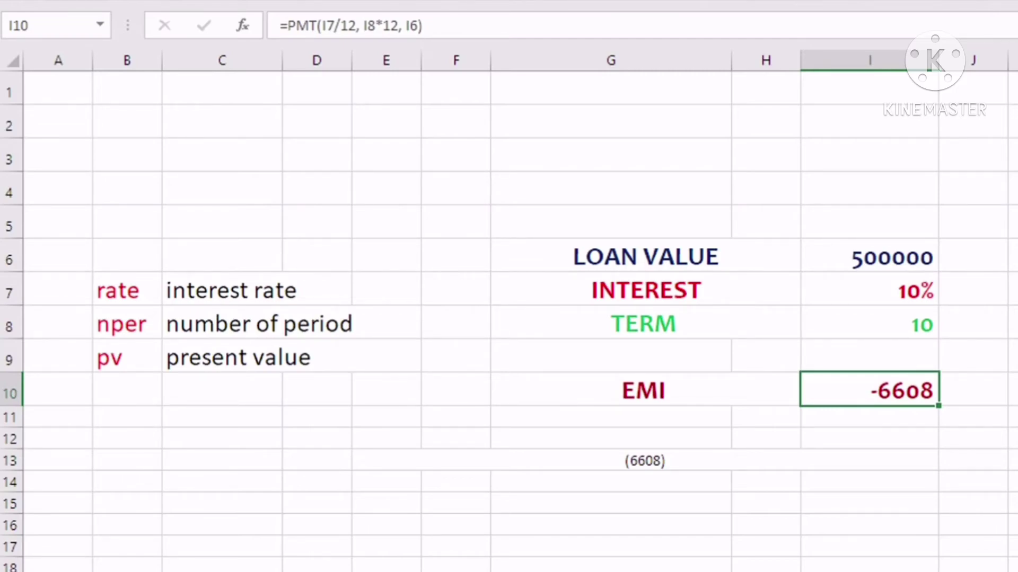
{"action": "left_click", "coordinate": [1013, 566]}
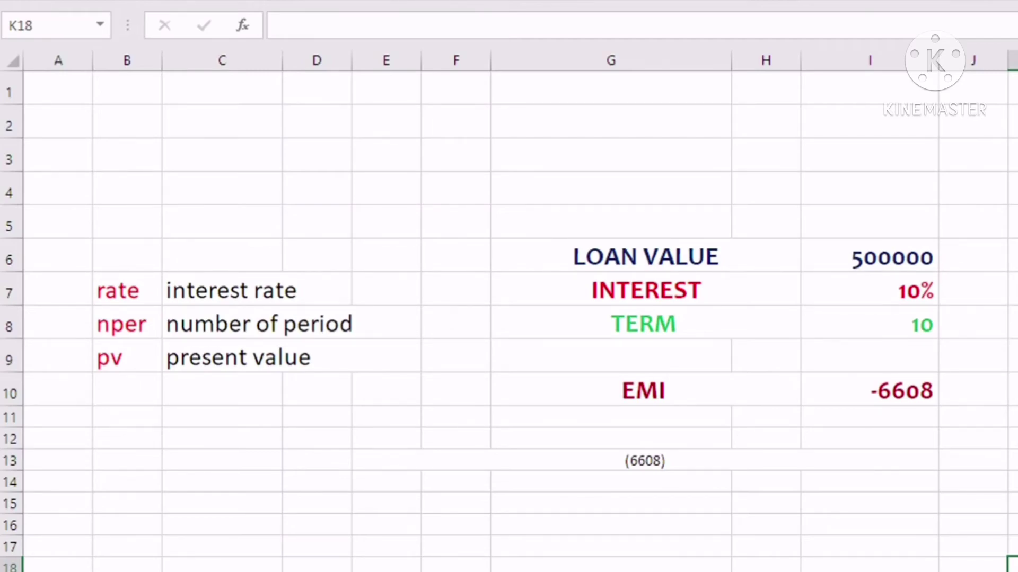
Step: Set the loan value in cell I6 to 87000
{"action": "left_click", "coordinate": [869, 256]}
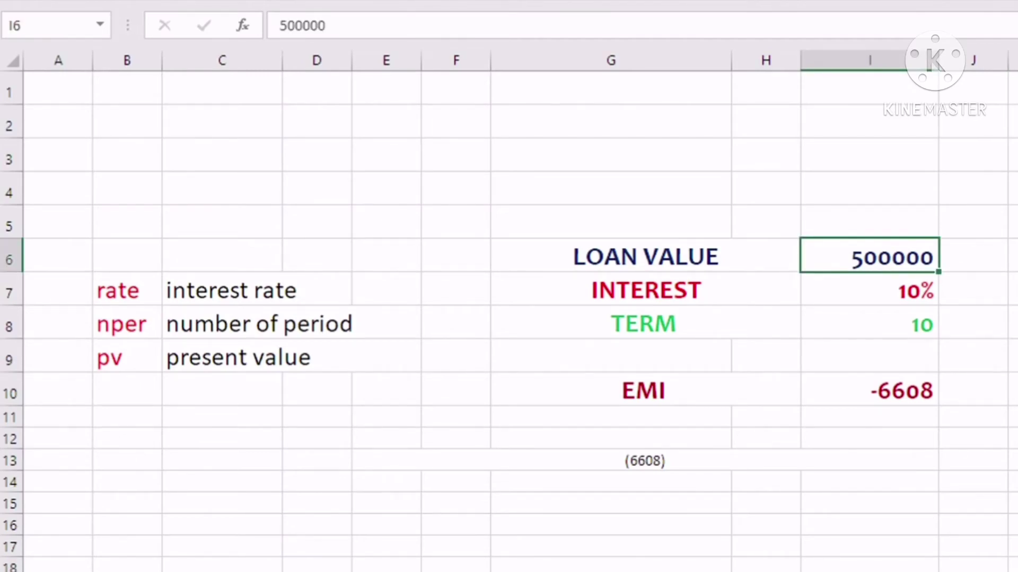
{"action": "type", "text": "80"}
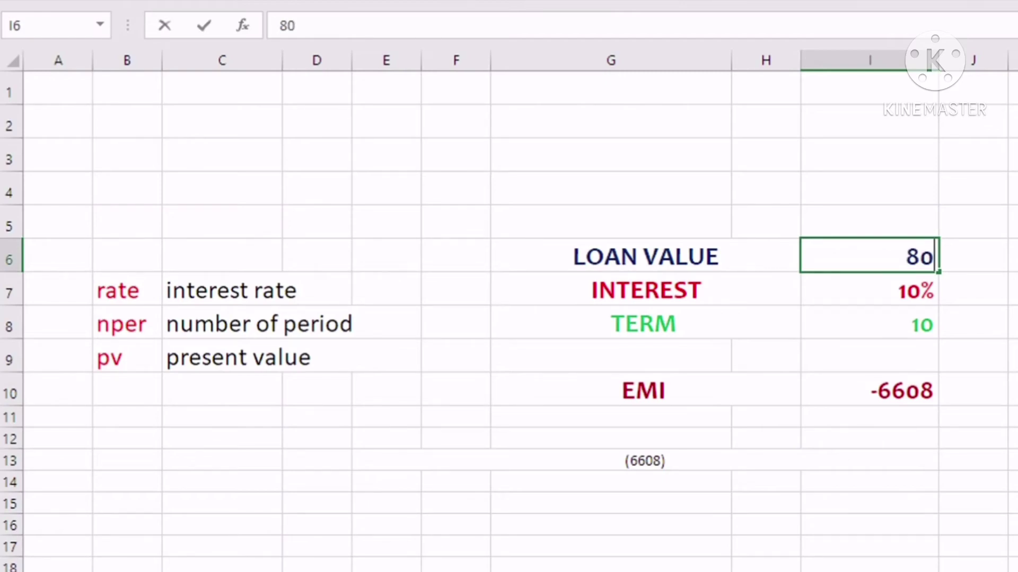
{"action": "key", "text": "BackSpace"}
{"action": "type", "text": "7000"}
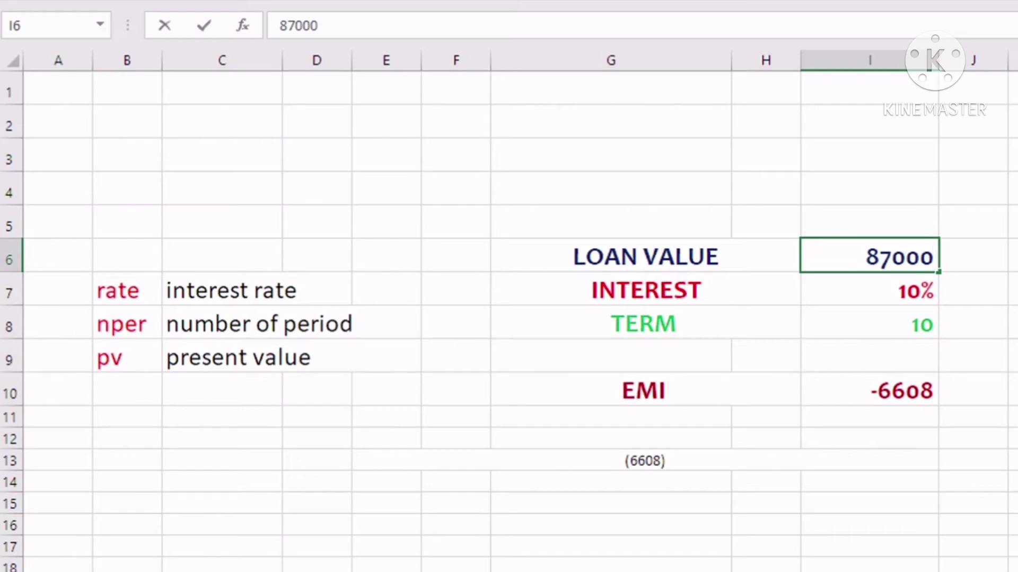
{"action": "key", "text": "Return"}
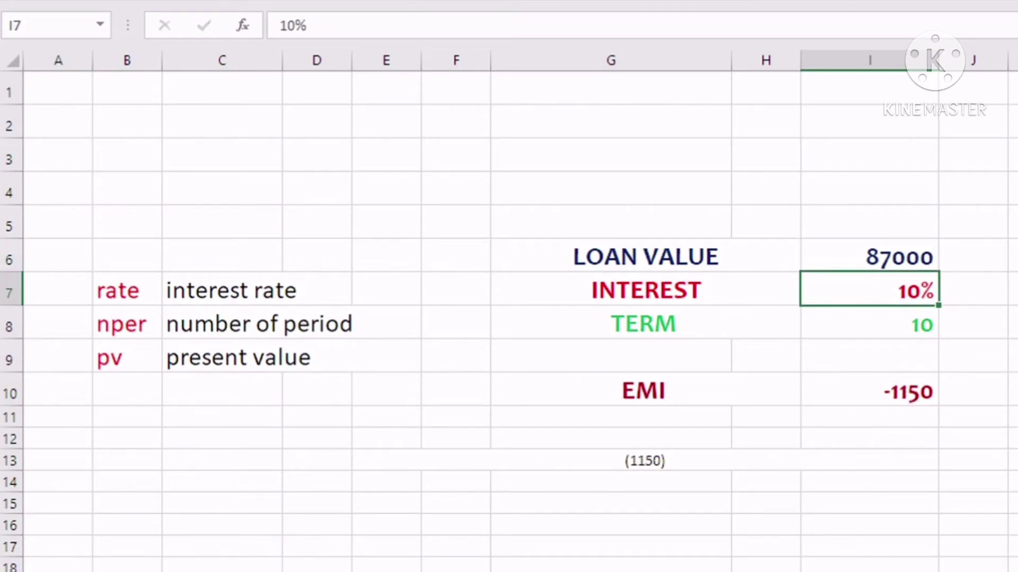
Step: Set the interest rate in cell I7 to 35% and the loan term in cell I8 to 3
{"action": "type", "text": "35"}
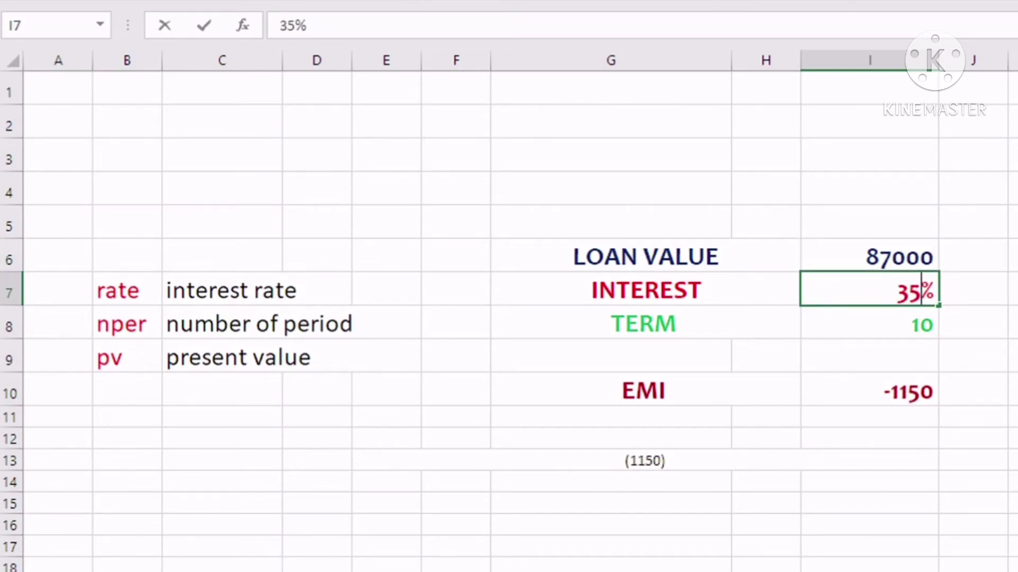
{"action": "left_click", "coordinate": [1016, 322]}
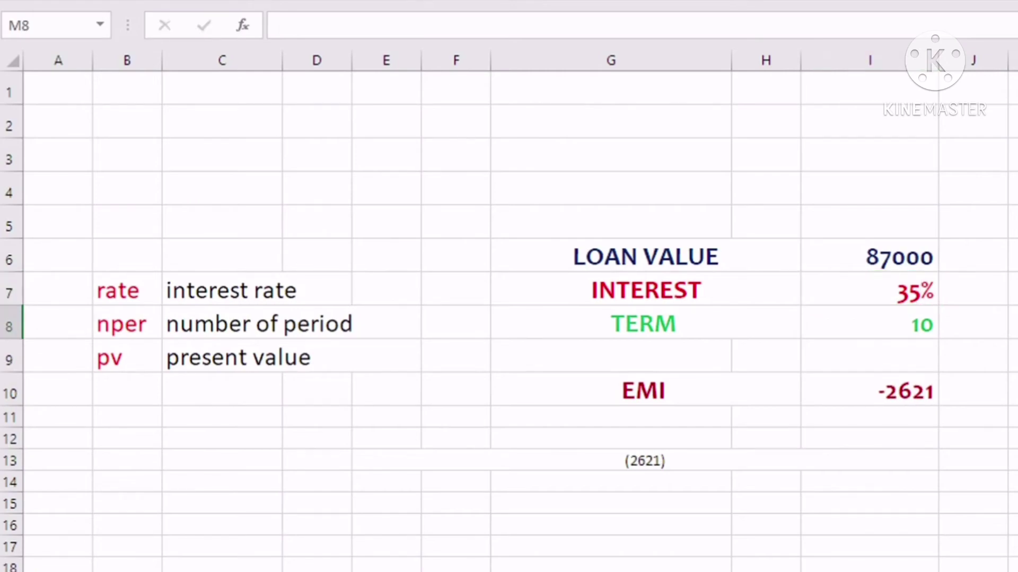
{"action": "left_click", "coordinate": [869, 323]}
{"action": "type", "text": "3"}
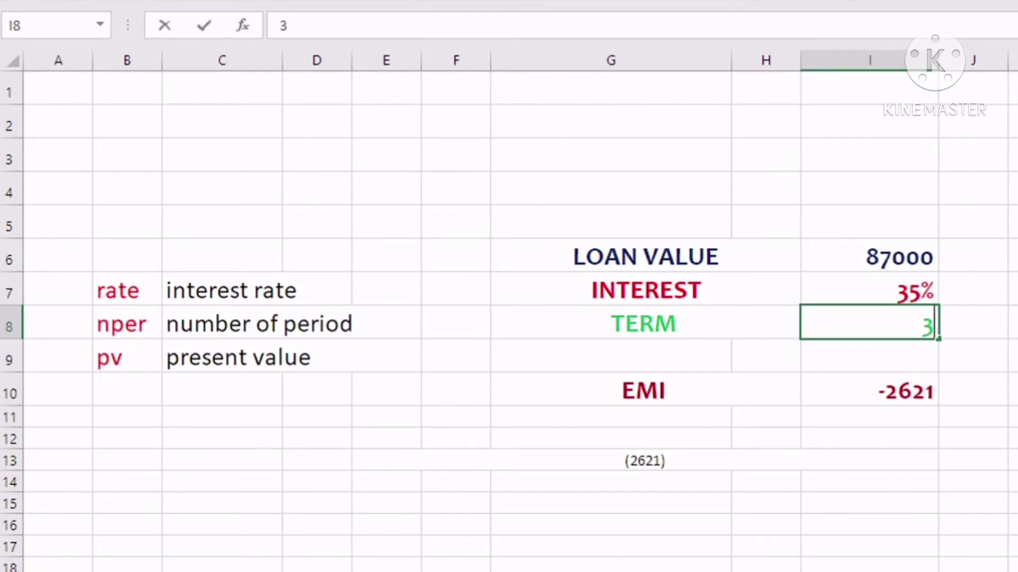
{"action": "left_click", "coordinate": [1016, 391]}
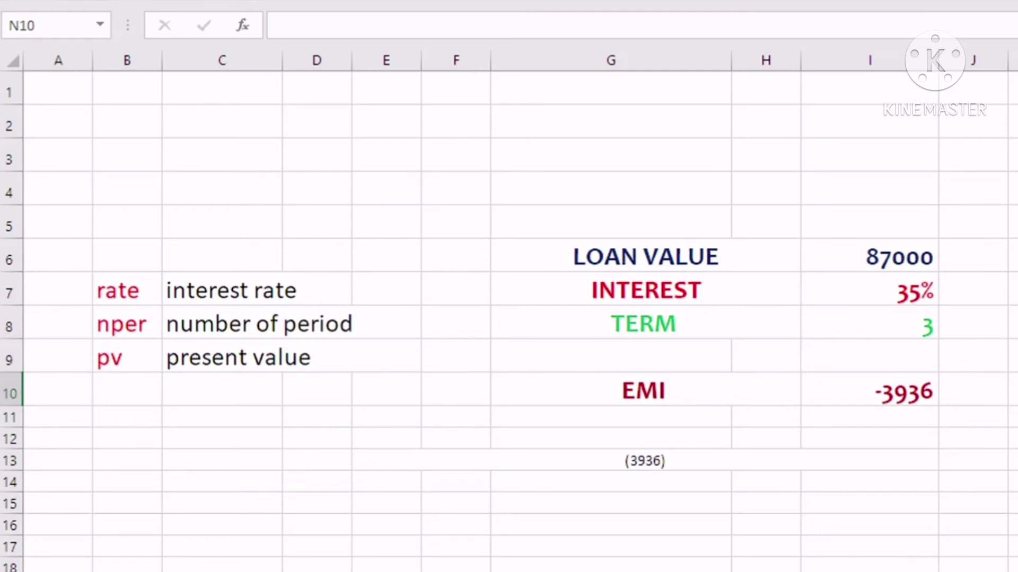
Step: Review the loan value, interest and term inputs in I6 to I8 and the EMI formula in I10
{"action": "left_click", "coordinate": [870, 256]}
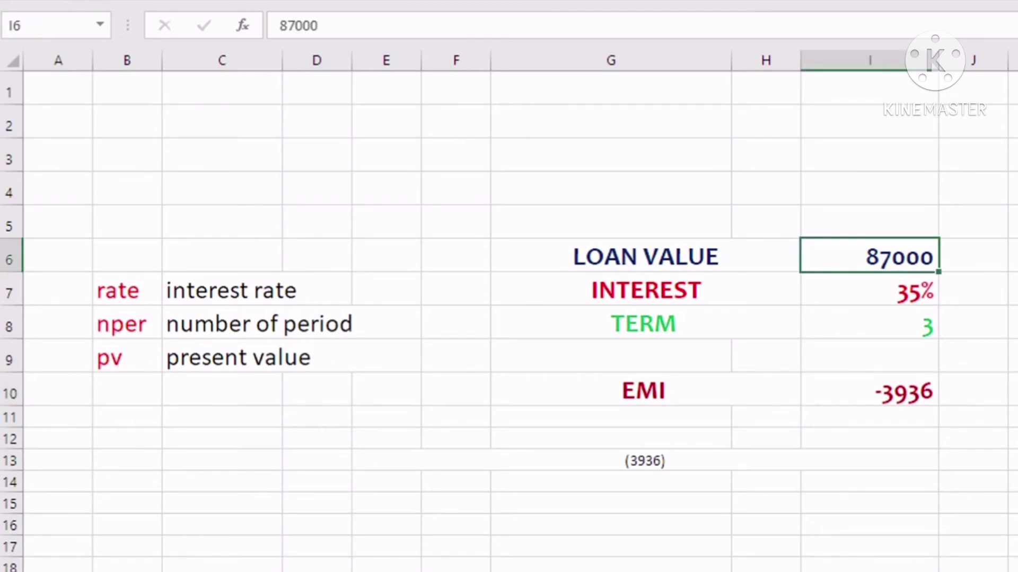
{"action": "left_click", "coordinate": [869, 289]}
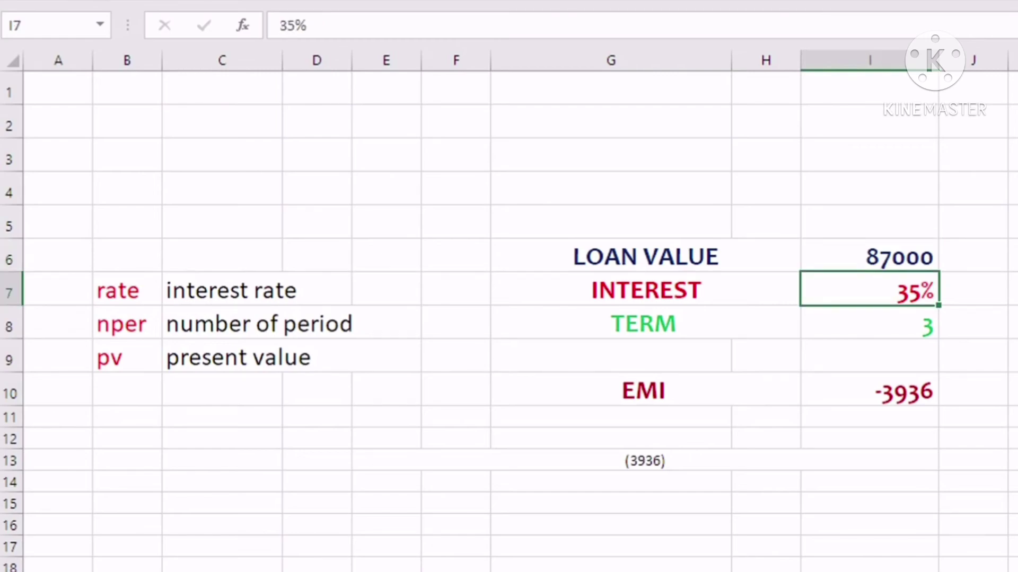
{"action": "left_click", "coordinate": [869, 322]}
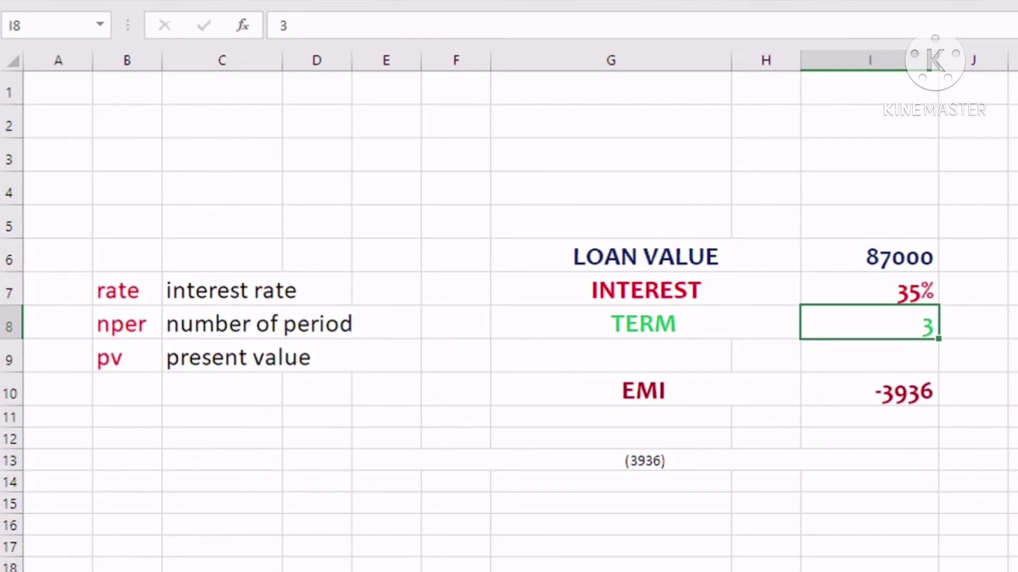
{"action": "left_click", "coordinate": [869, 390]}
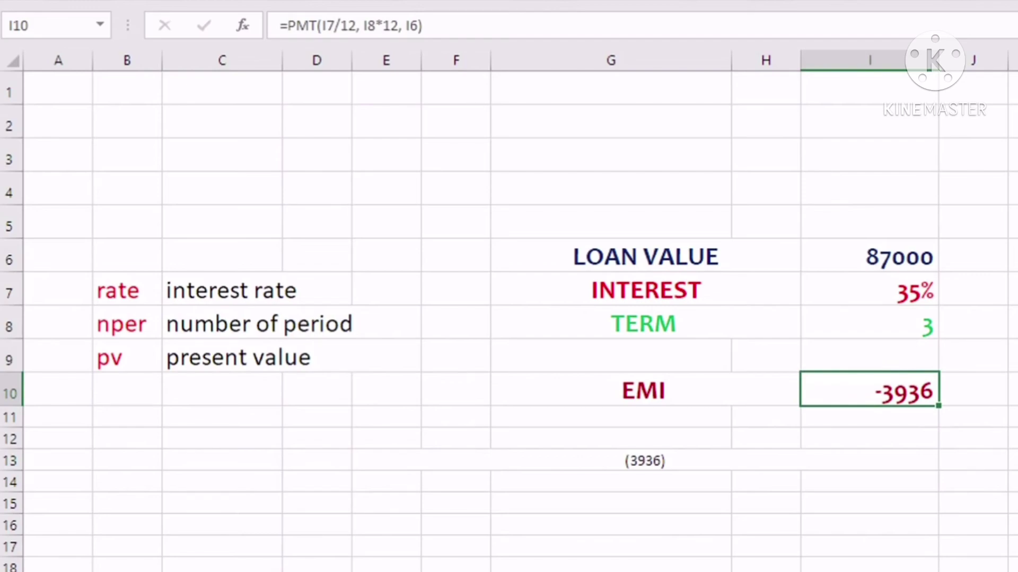